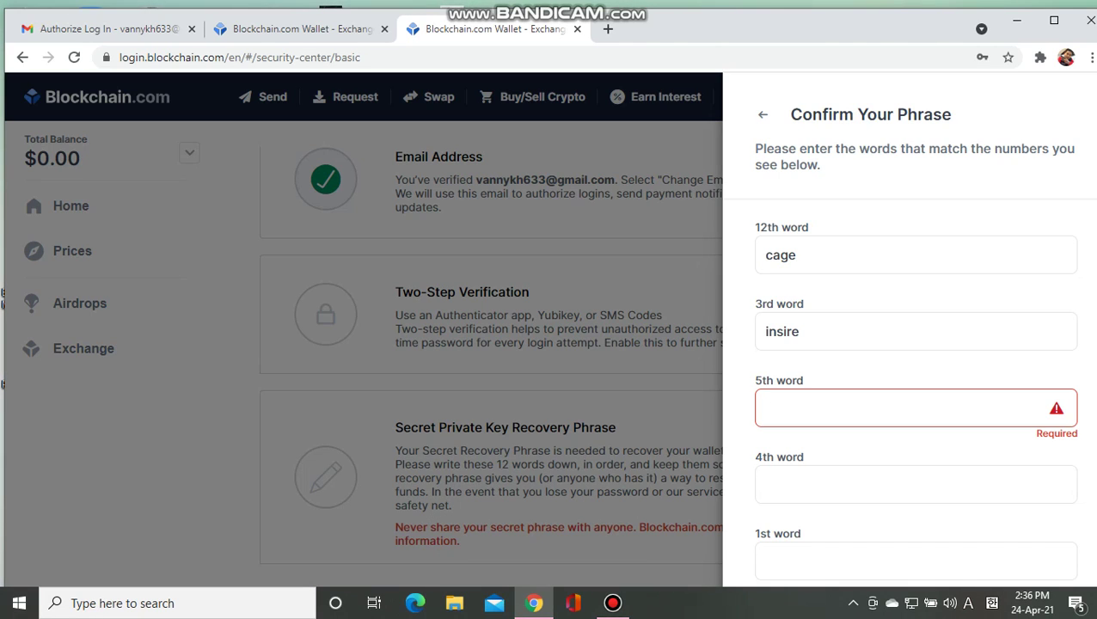
Step: Enter the requested 5th, 4th and 1st recovery phrase words into their confirmation fields
text(pass)
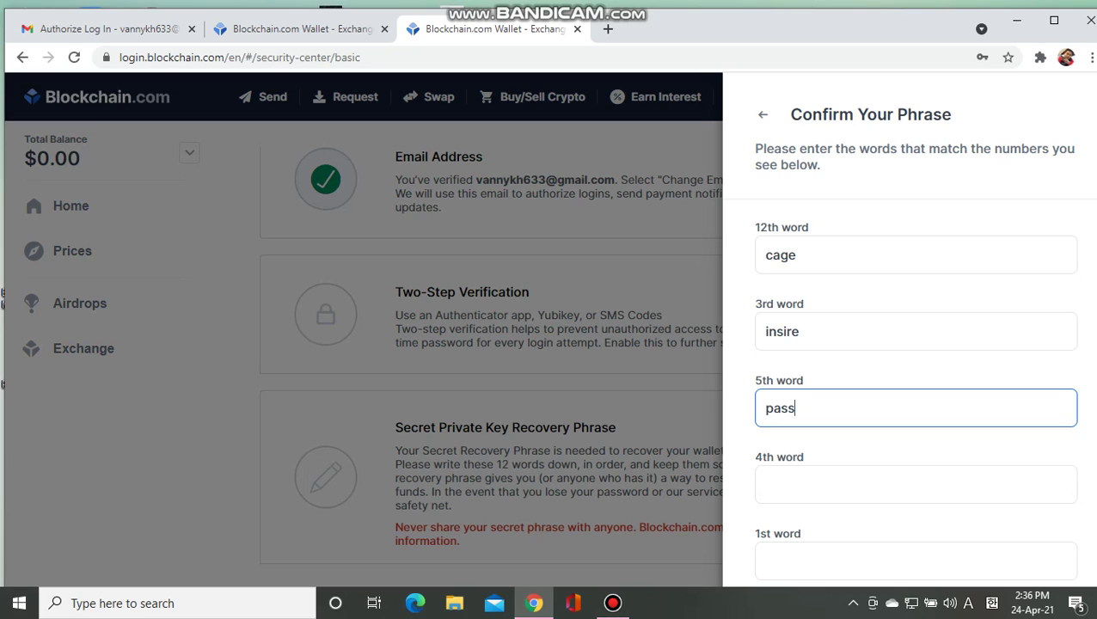
click(916, 484)
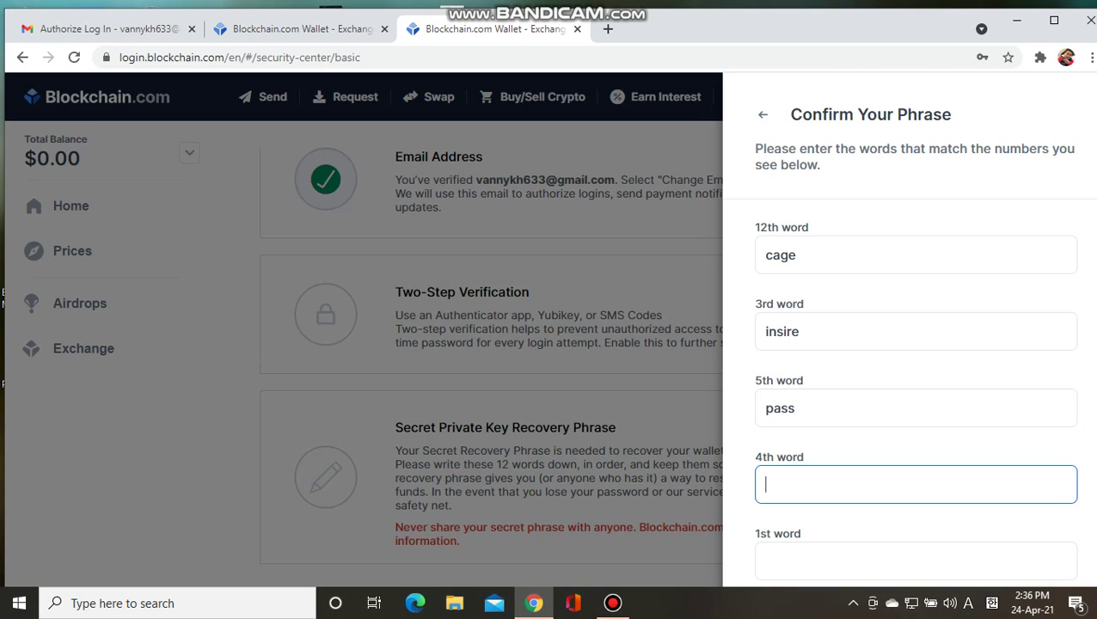
text(drasti)
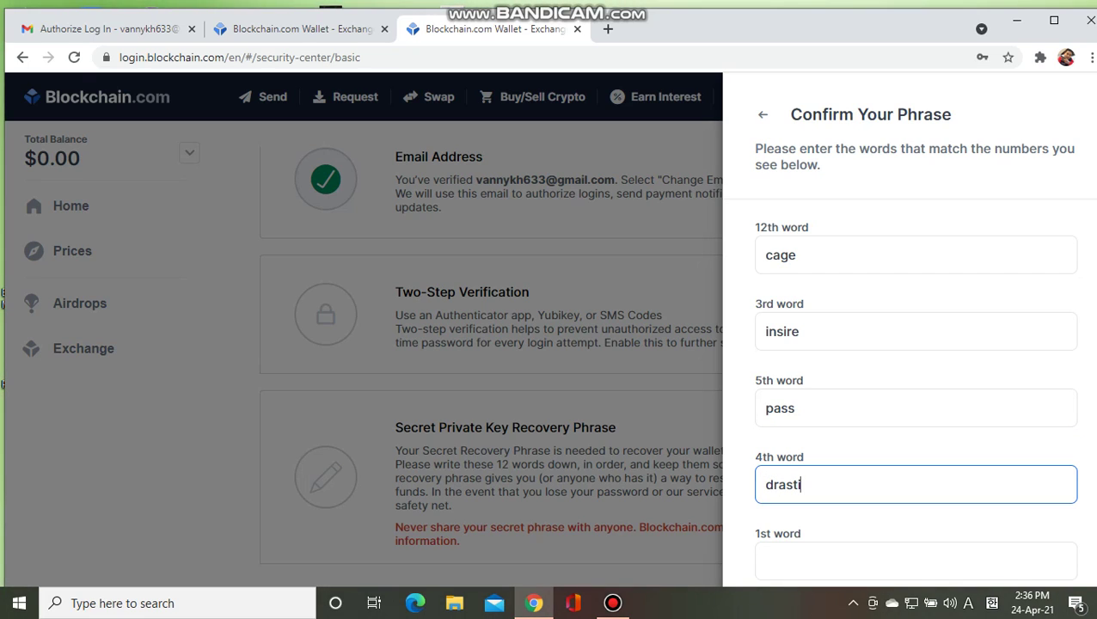
text(c)
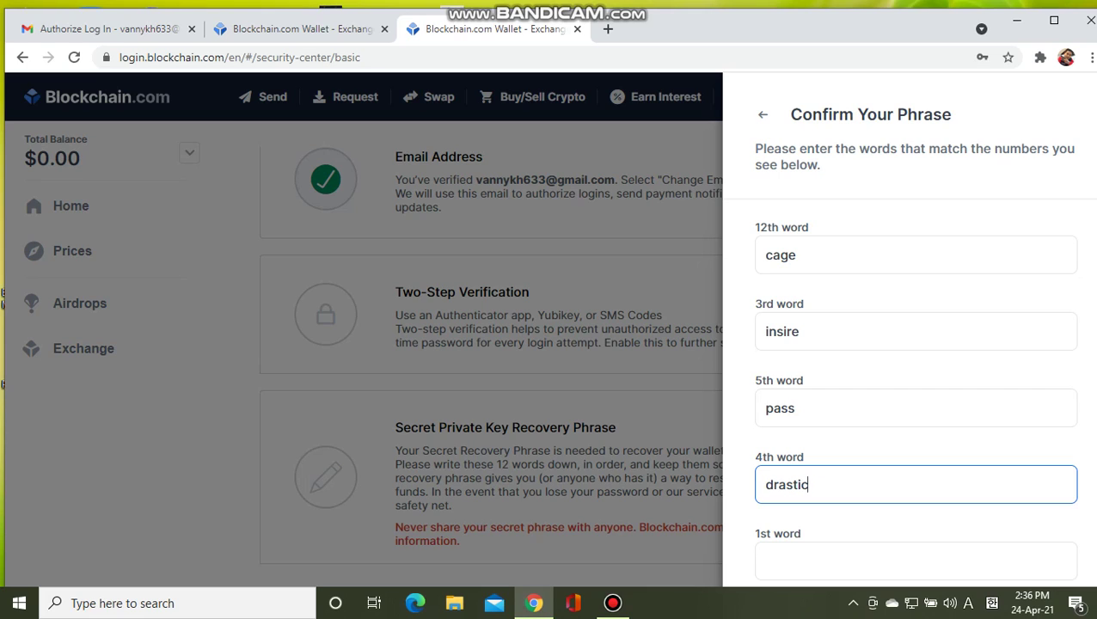
scroll(915, 331, down, 2)
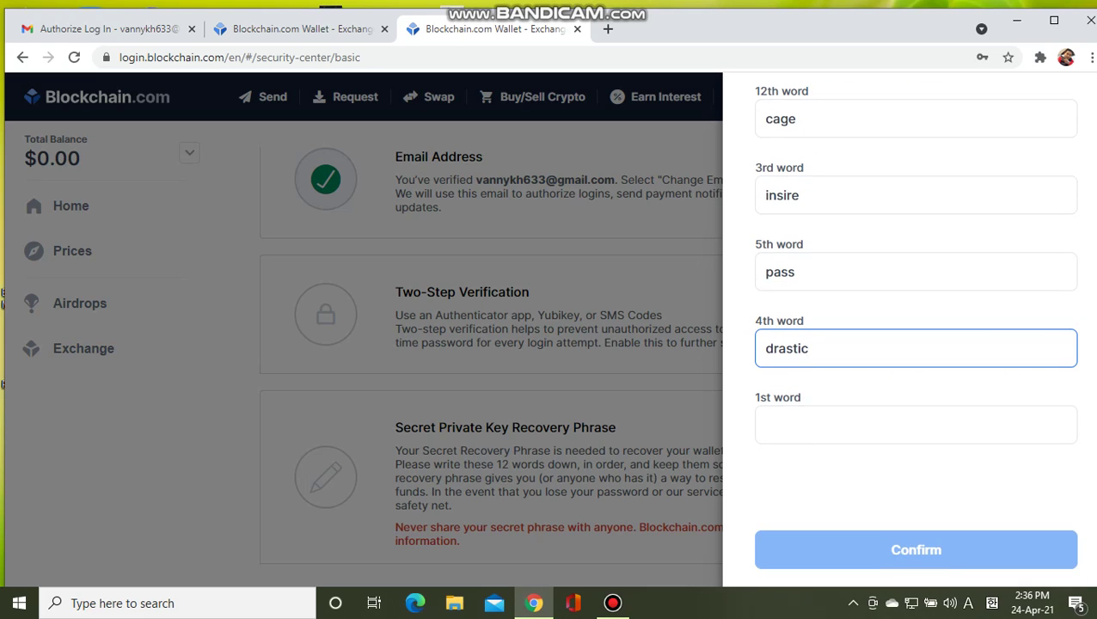
click(764, 424)
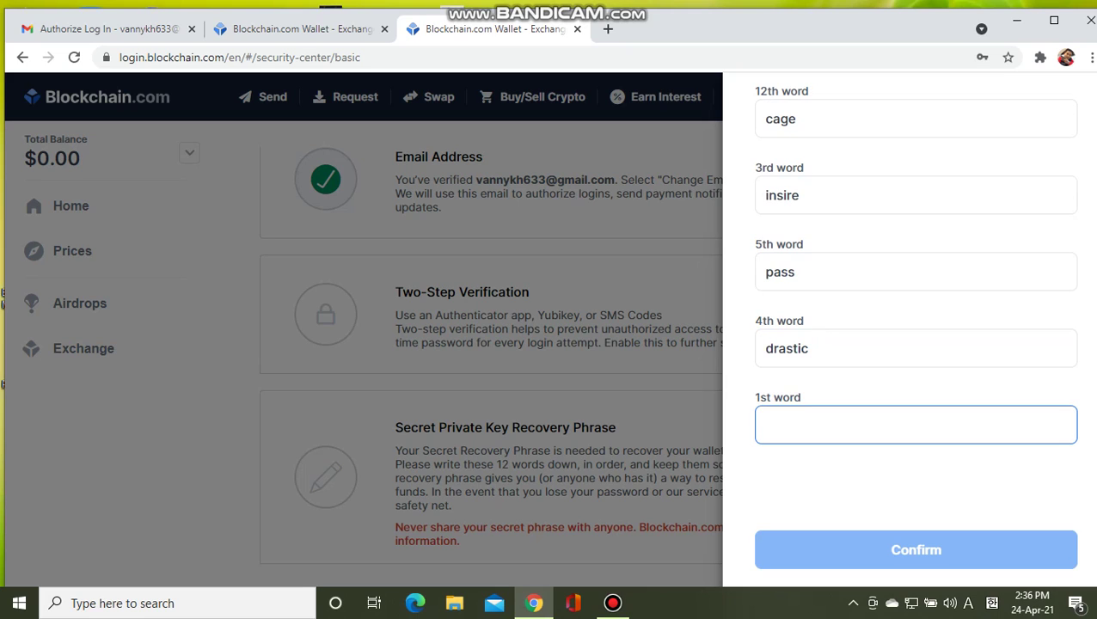
text(d)
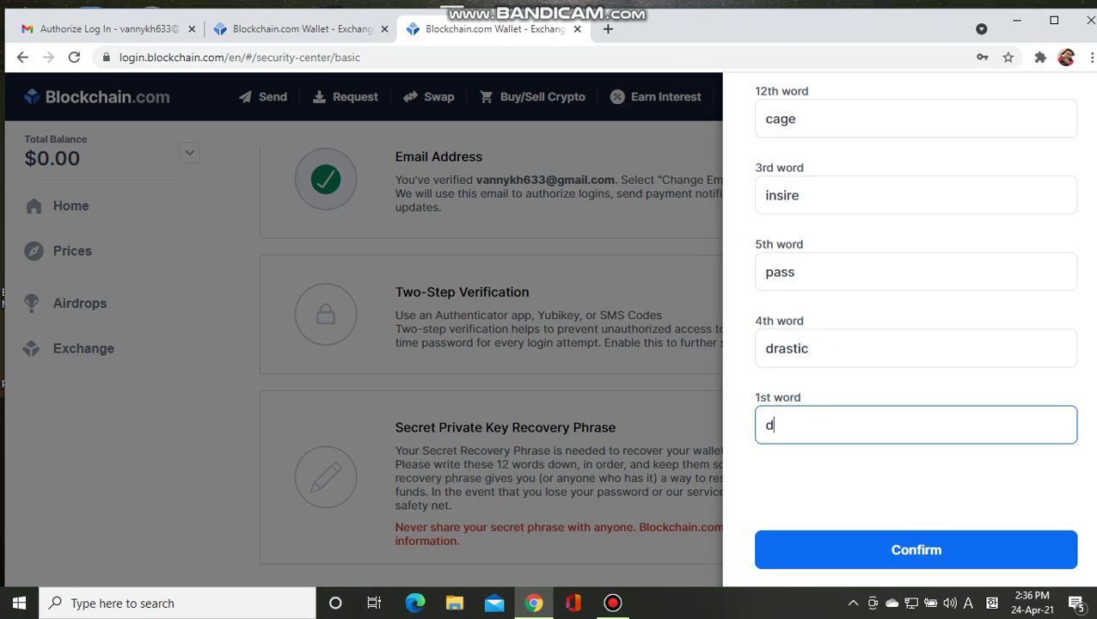
text(el)
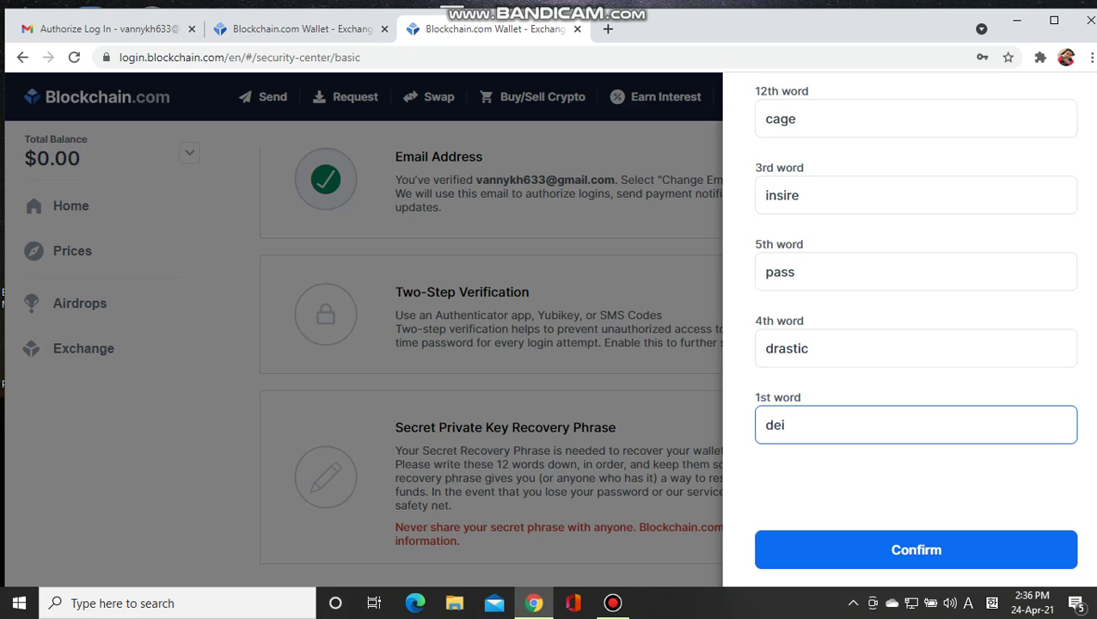
text(ve)
scroll(908, 332, up, 2)
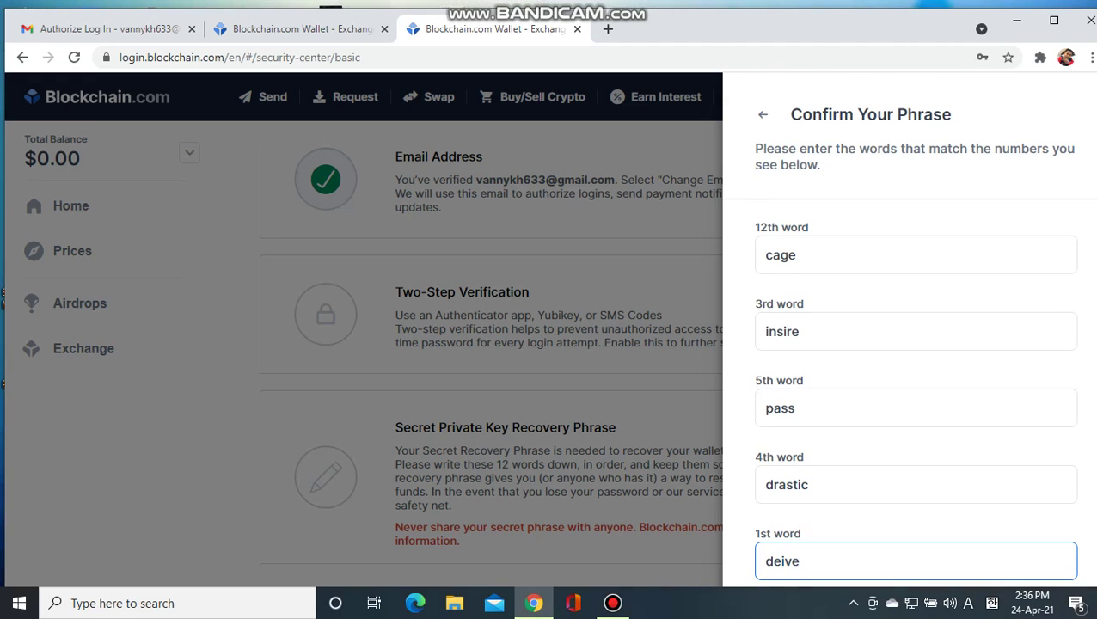
scroll(910, 344, down, 2)
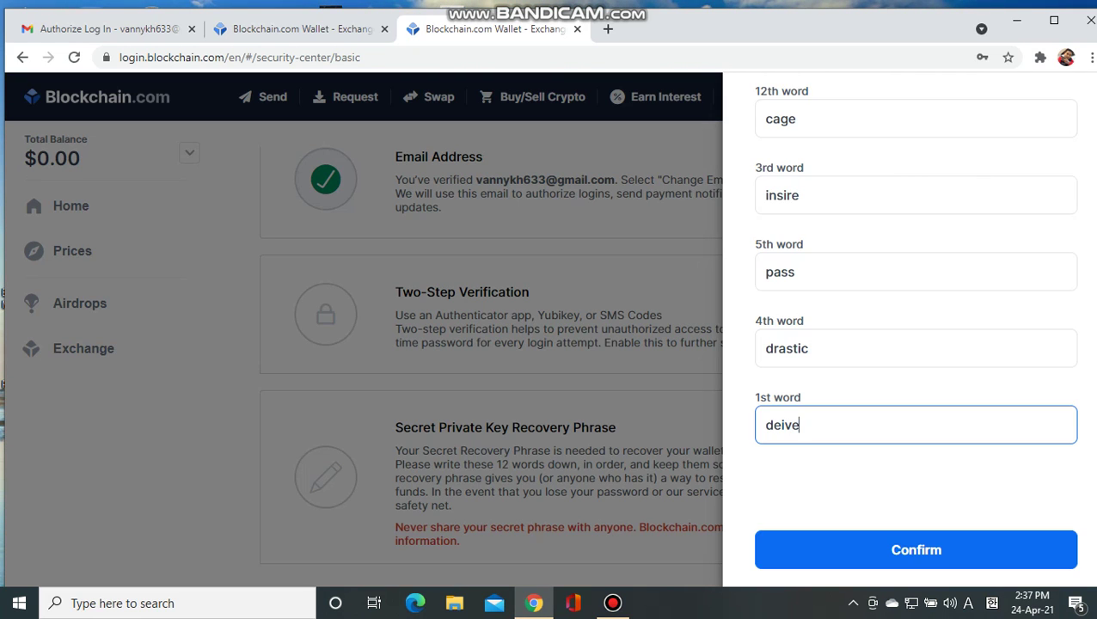
scroll(915, 326, up, 1)
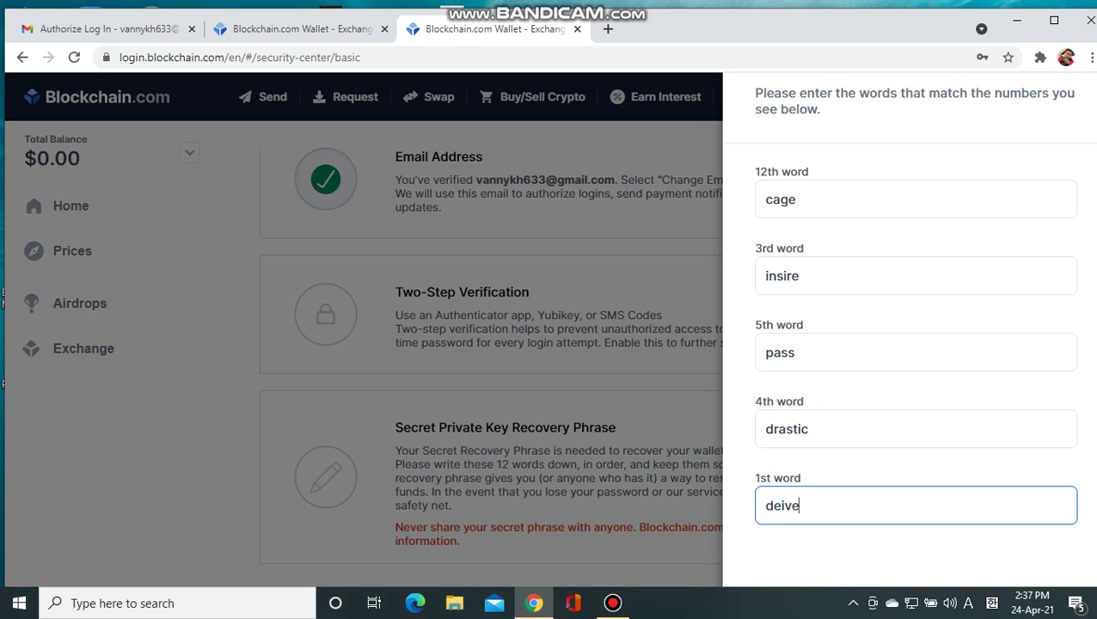
scroll(916, 343, down, 1)
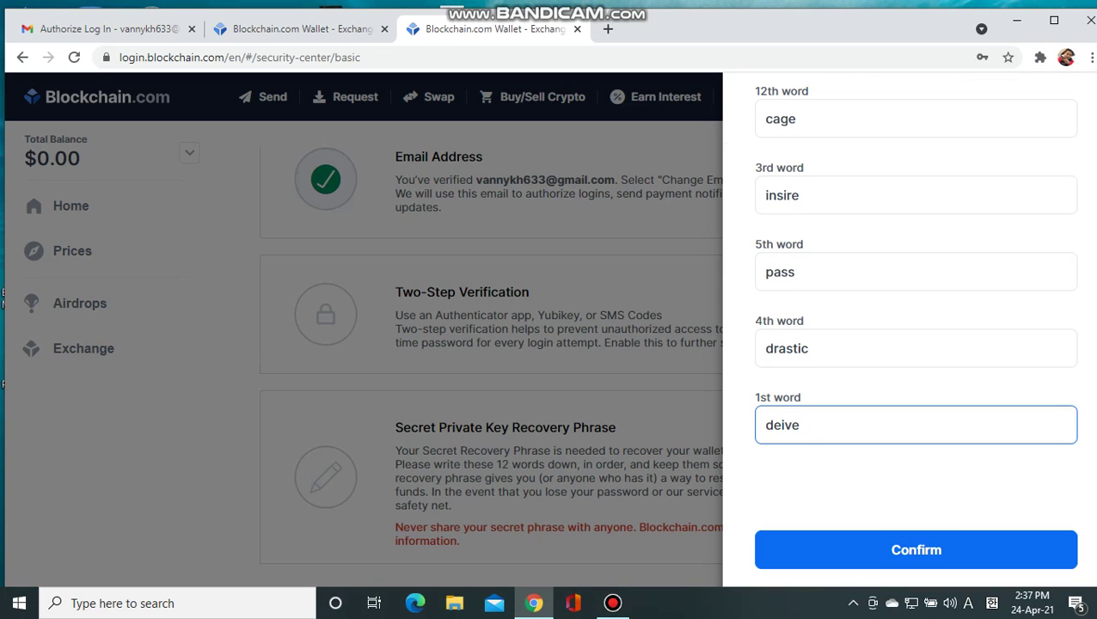
Step: Submit the phrase check, then fix the misspelled 3rd and 1st words by adding missing letters
click(916, 549)
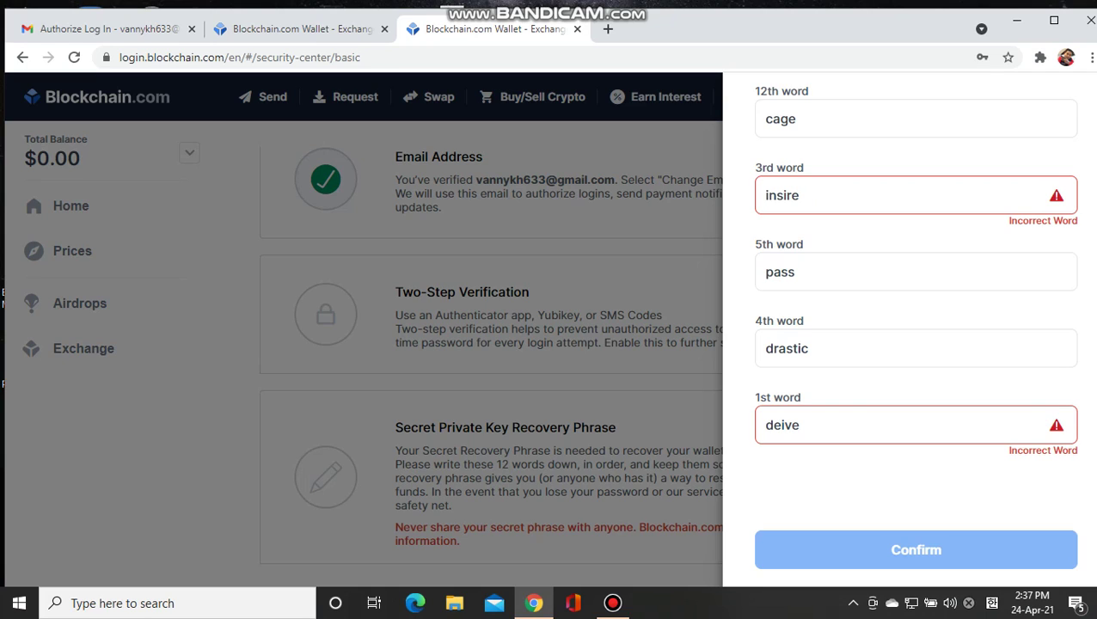
click(781, 195)
text(p)
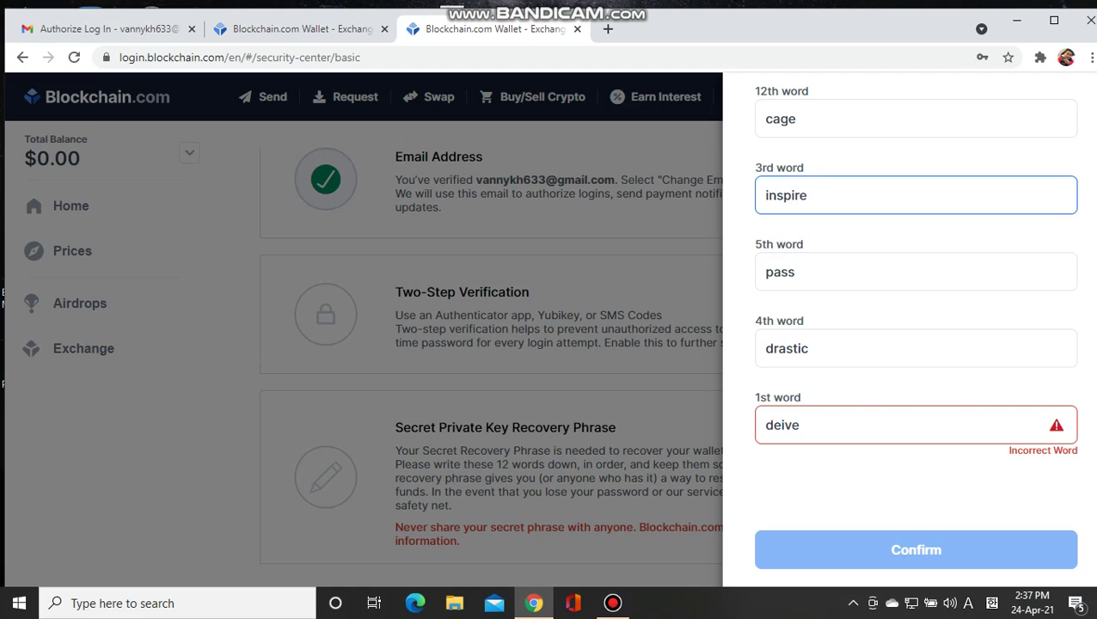
click(766, 425)
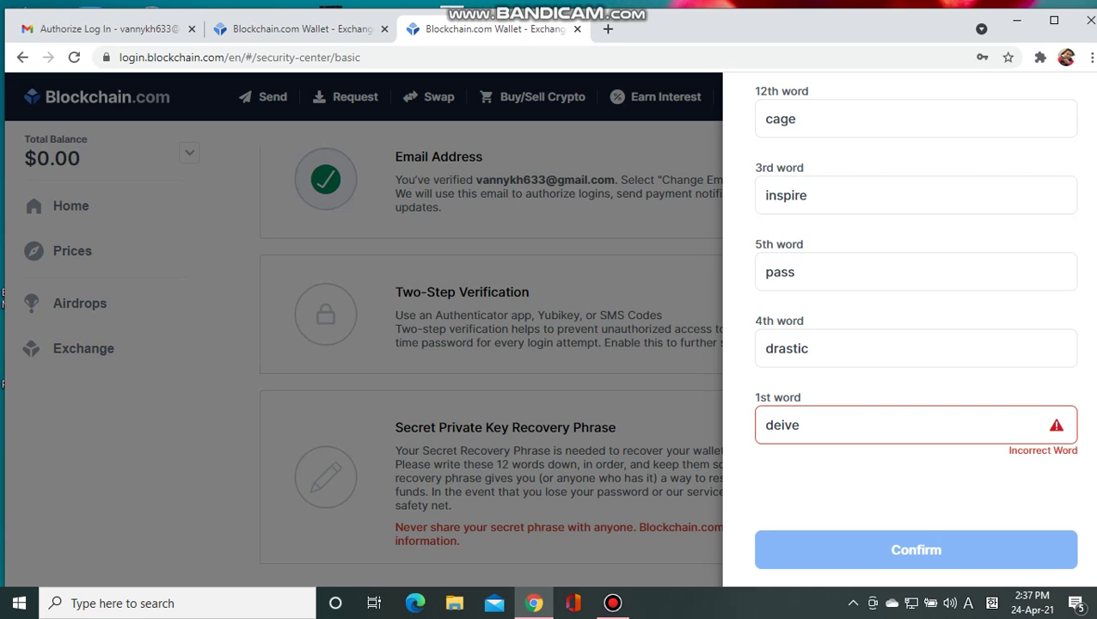
click(779, 425)
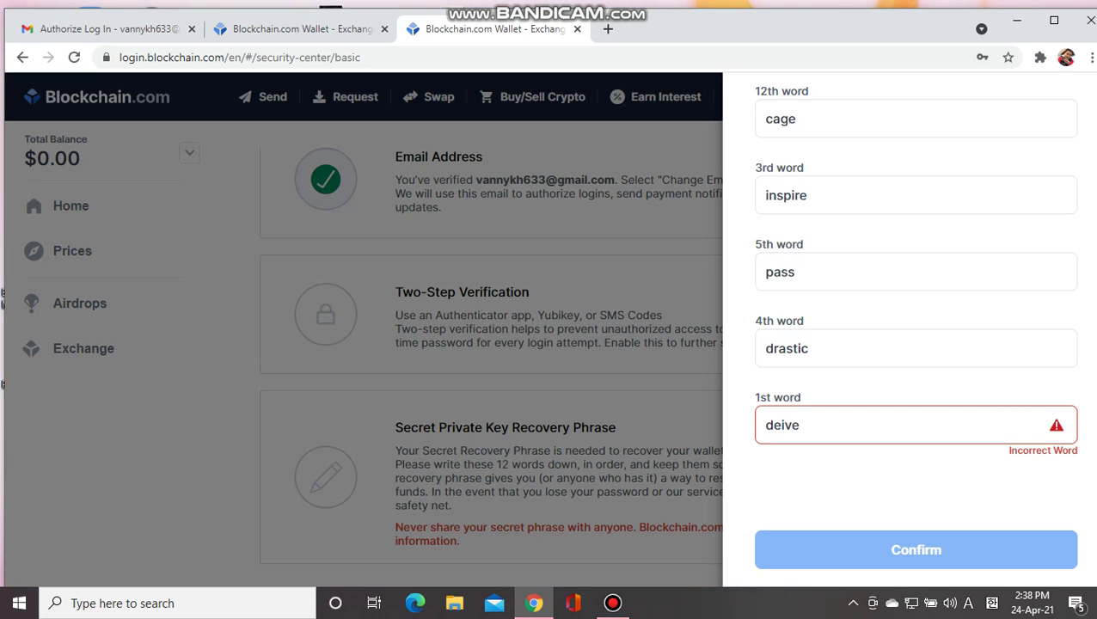
text(r)
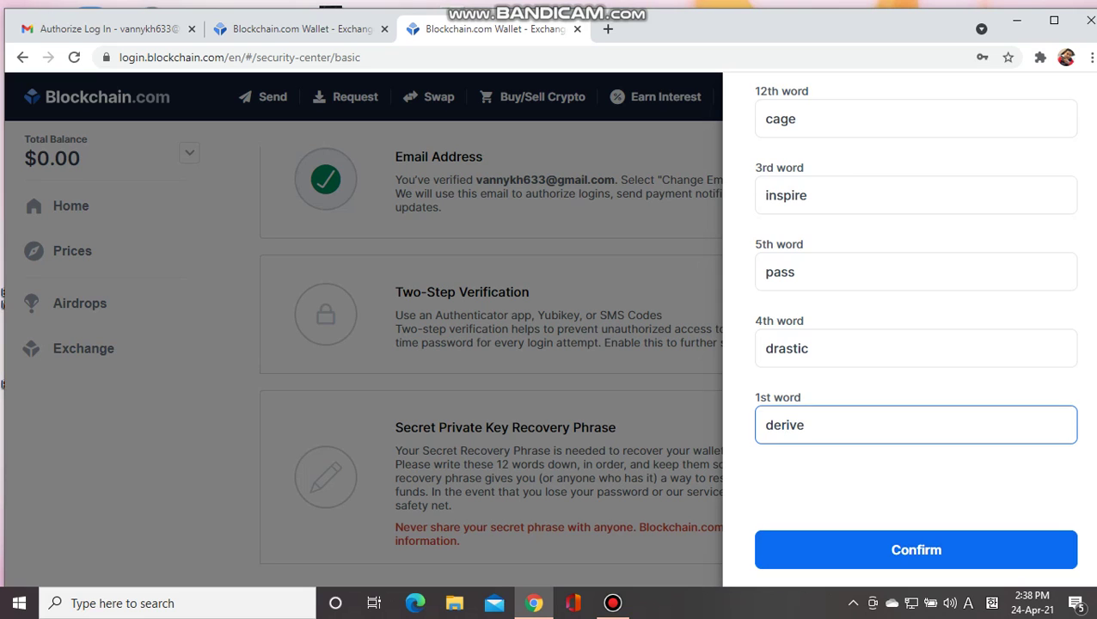
Step: Resubmit the corrected recovery phrase words for verification
scroll(910, 344, up, 2)
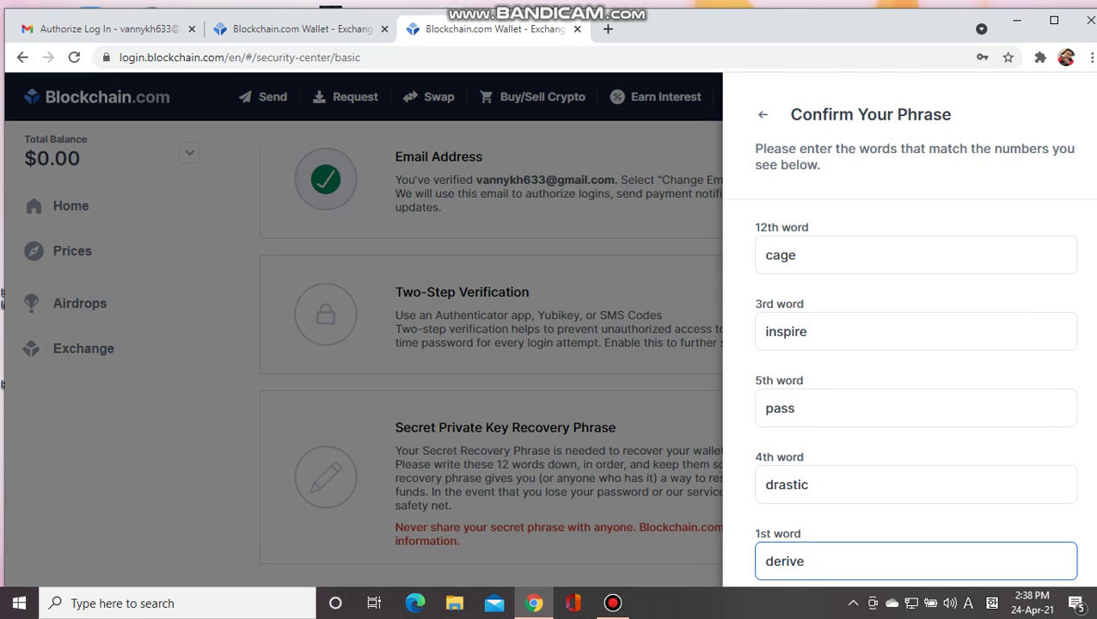
scroll(913, 339, down, 2)
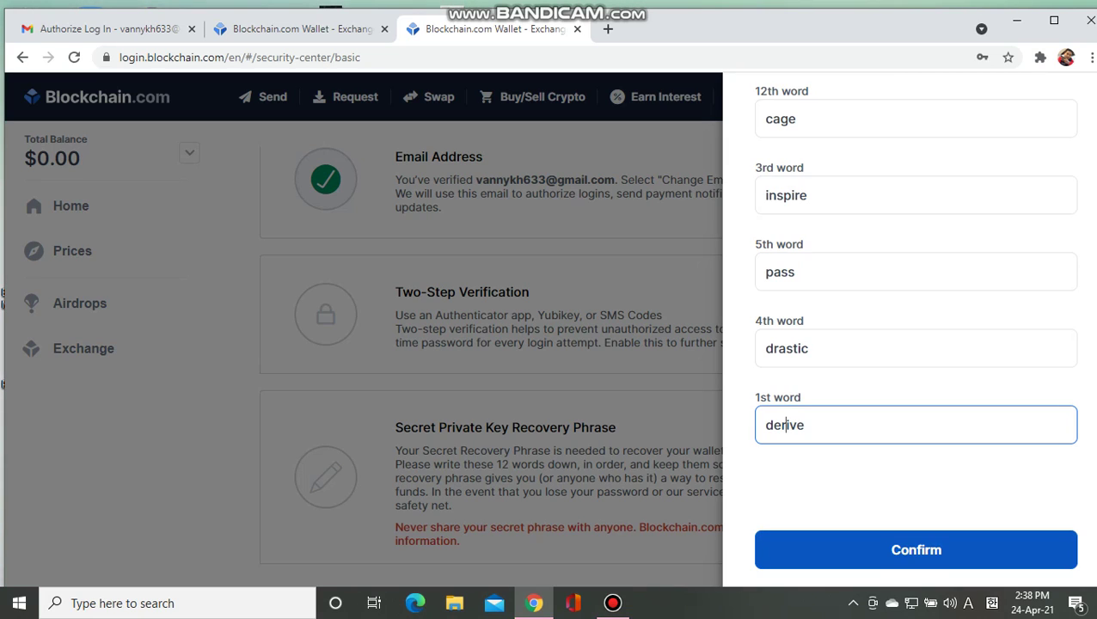
click(916, 550)
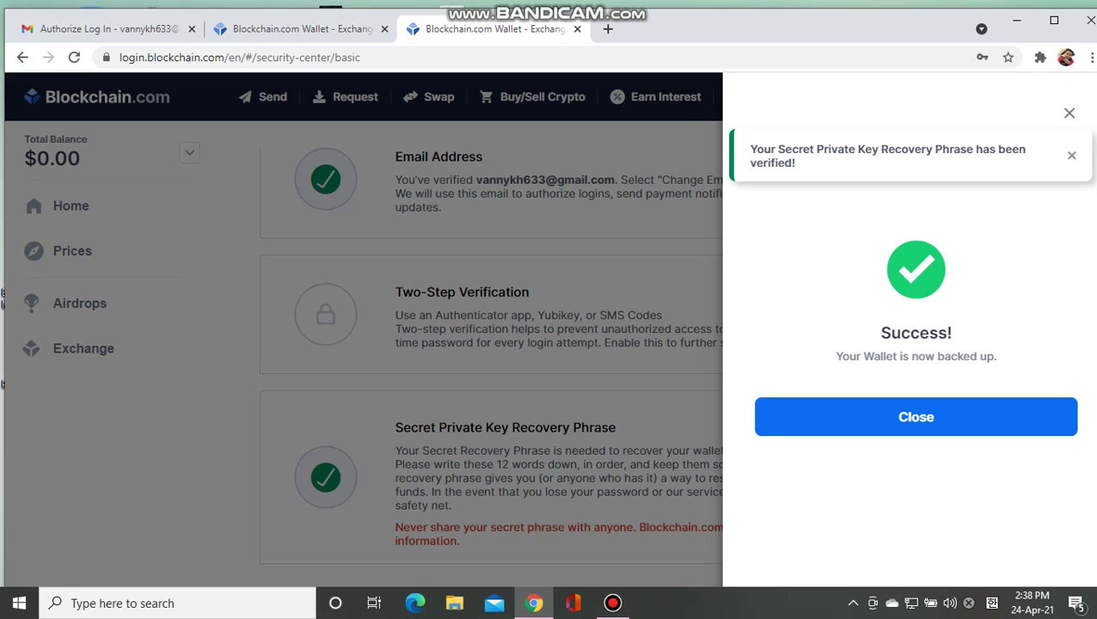
Step: Dismiss the backup success message and review the Security Center showing the phrase verified
click(915, 416)
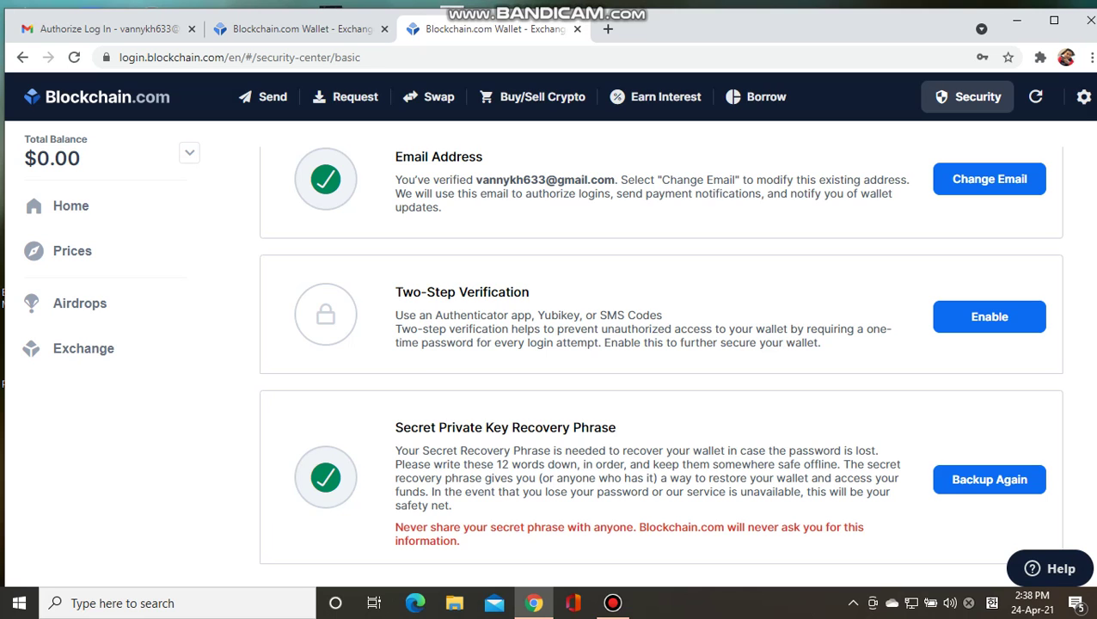
scroll(647, 365, up, 3)
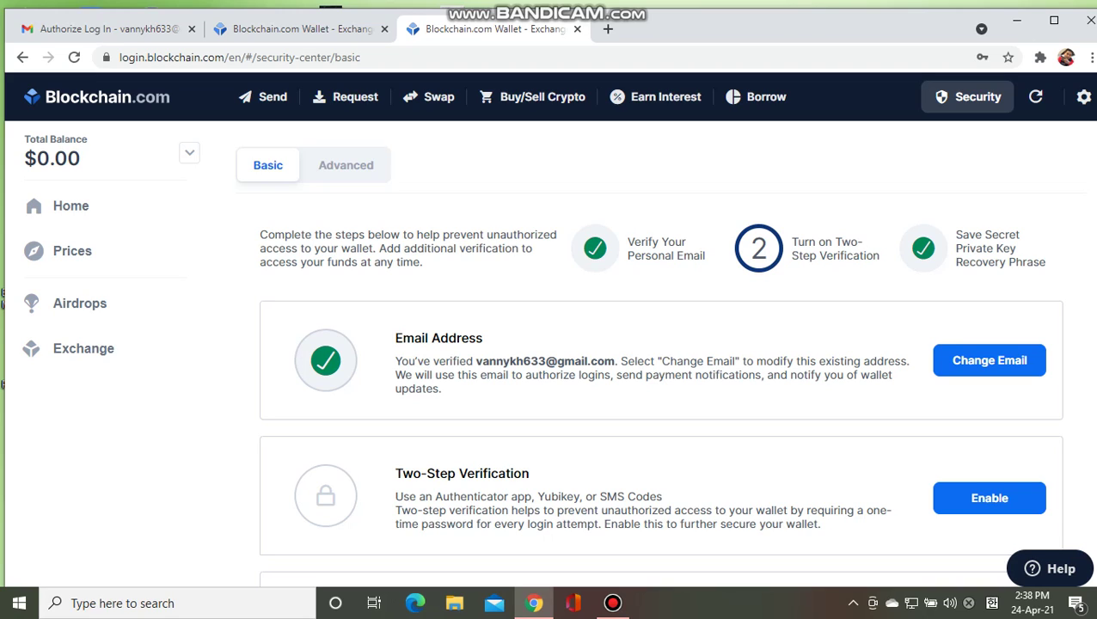
scroll(662, 361, down, 2)
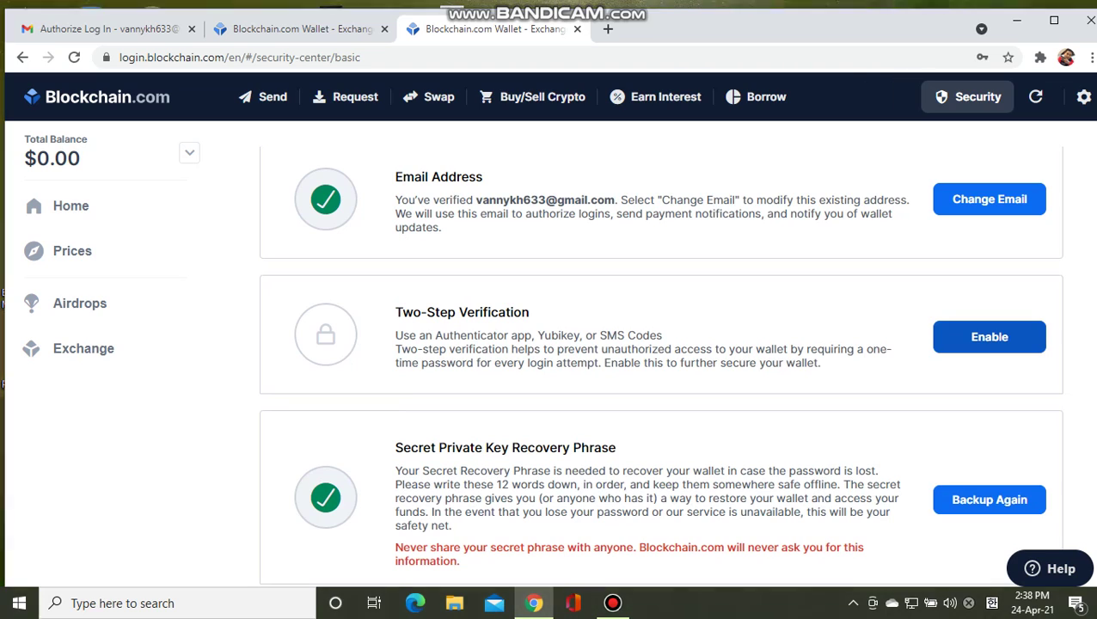
Step: Start enabling Two-Step Verification to see the authenticator app, Yubikey and phone options
click(988, 336)
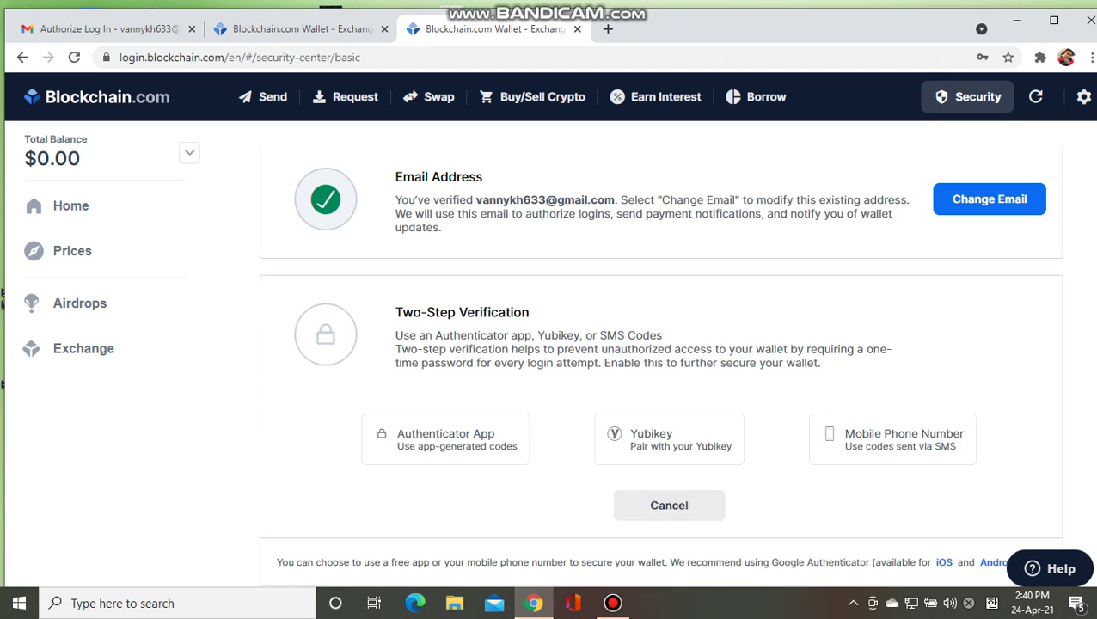
scroll(662, 361, up, 2)
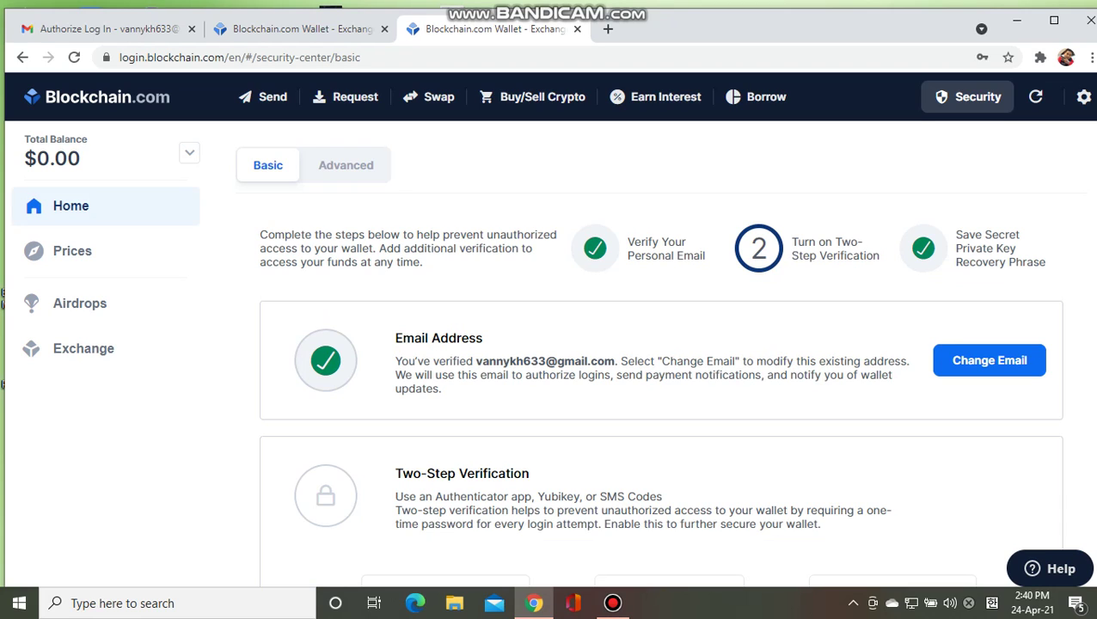
Step: Go to the Home dashboard, try Swap's Verify Now prompt, then dismiss the swap panel
click(70, 205)
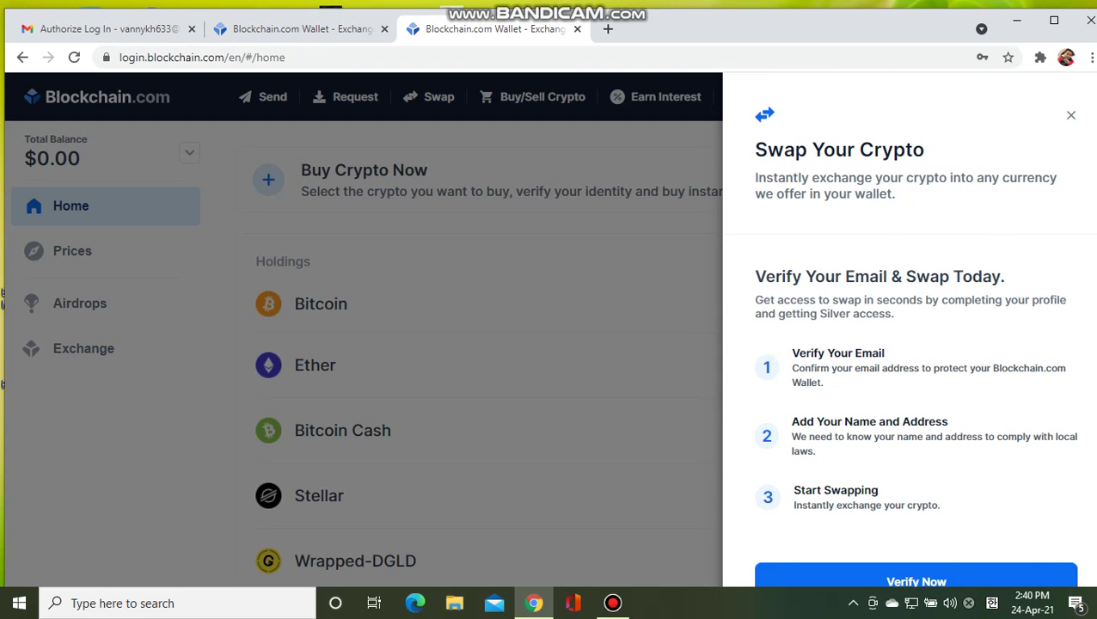
scroll(913, 356, down, 1)
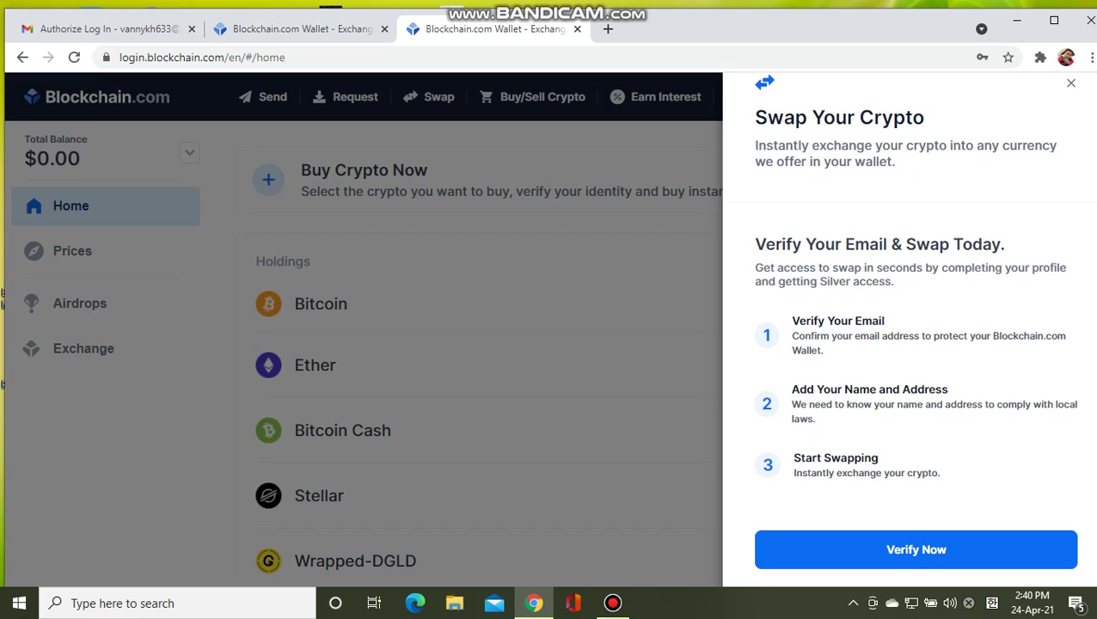
click(915, 549)
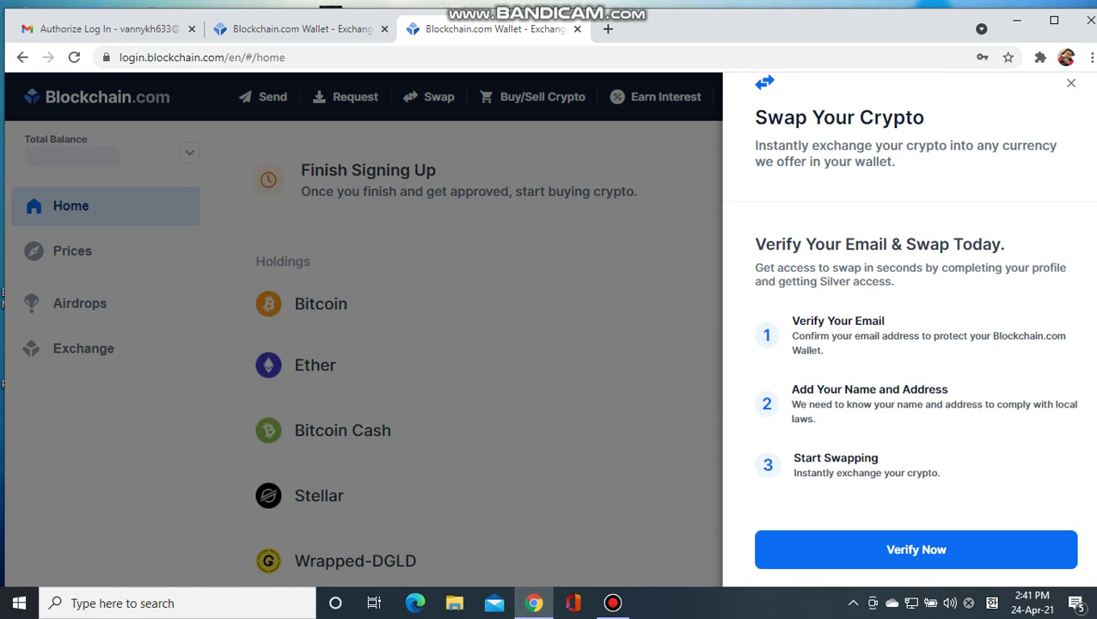
key(Escape)
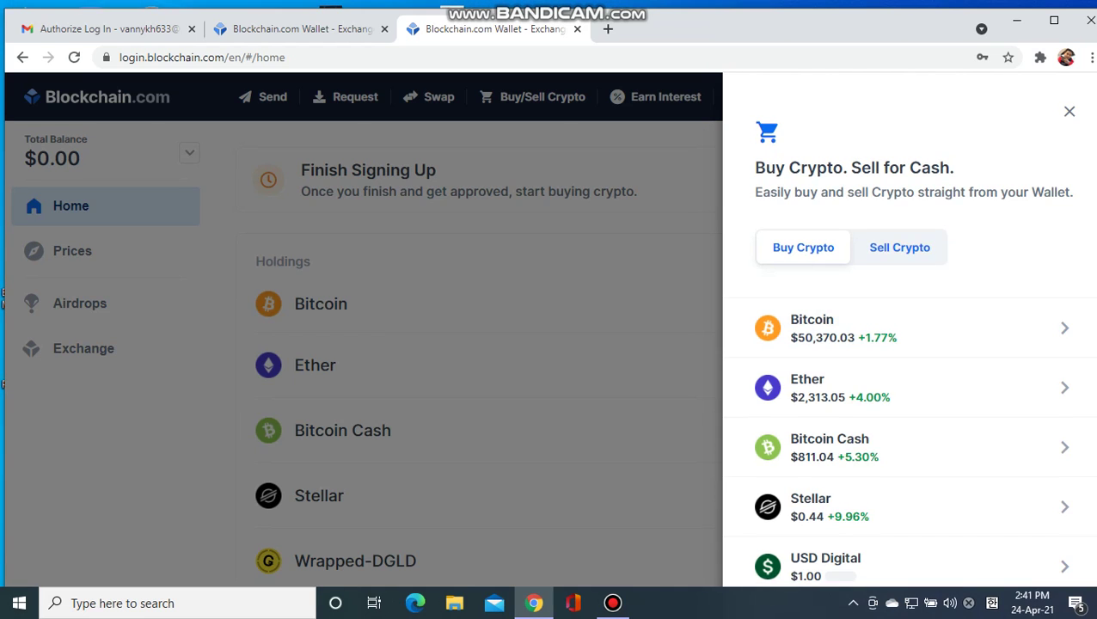
Step: Browse the Buy Crypto list, close it, and bring up the Send Bitcoin form
scroll(910, 387, down, 1)
scroll(909, 344, down, 2)
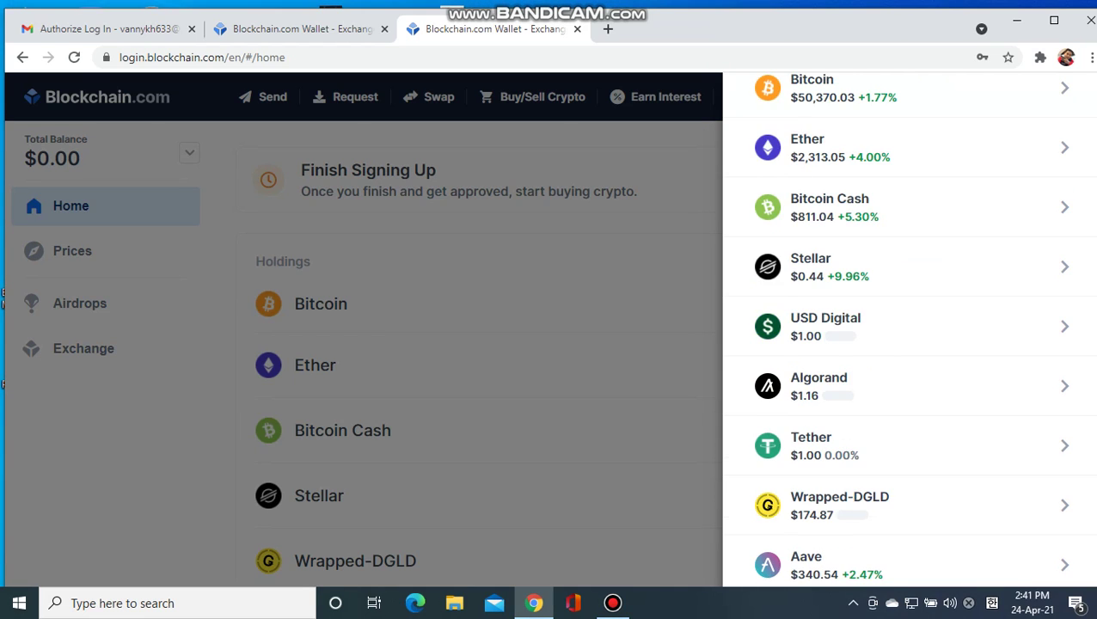
scroll(909, 331, up, 3)
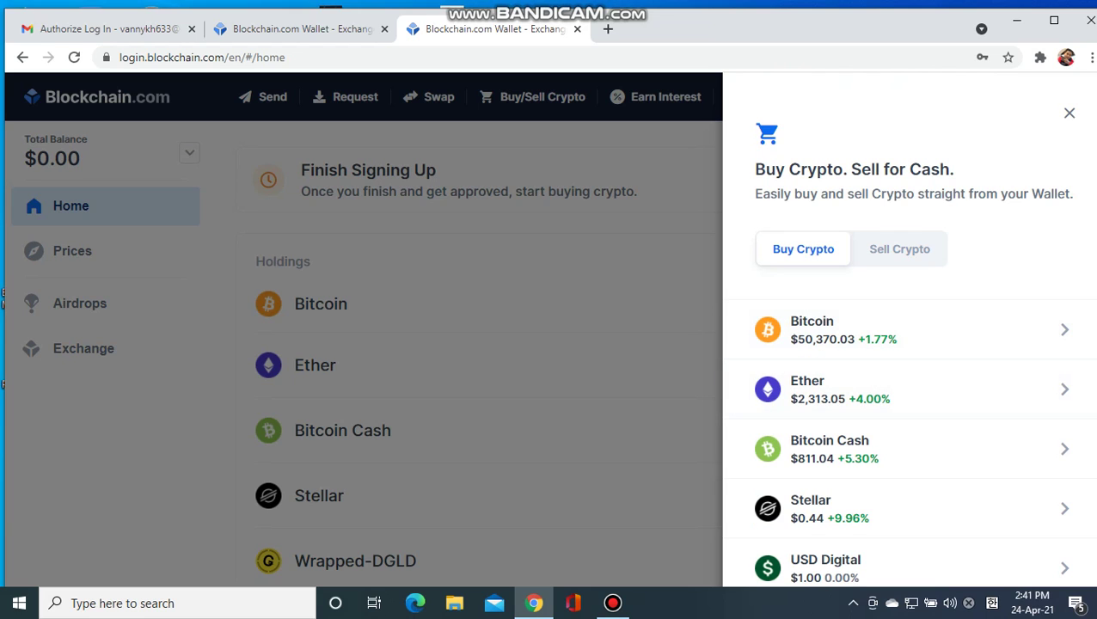
key(Escape)
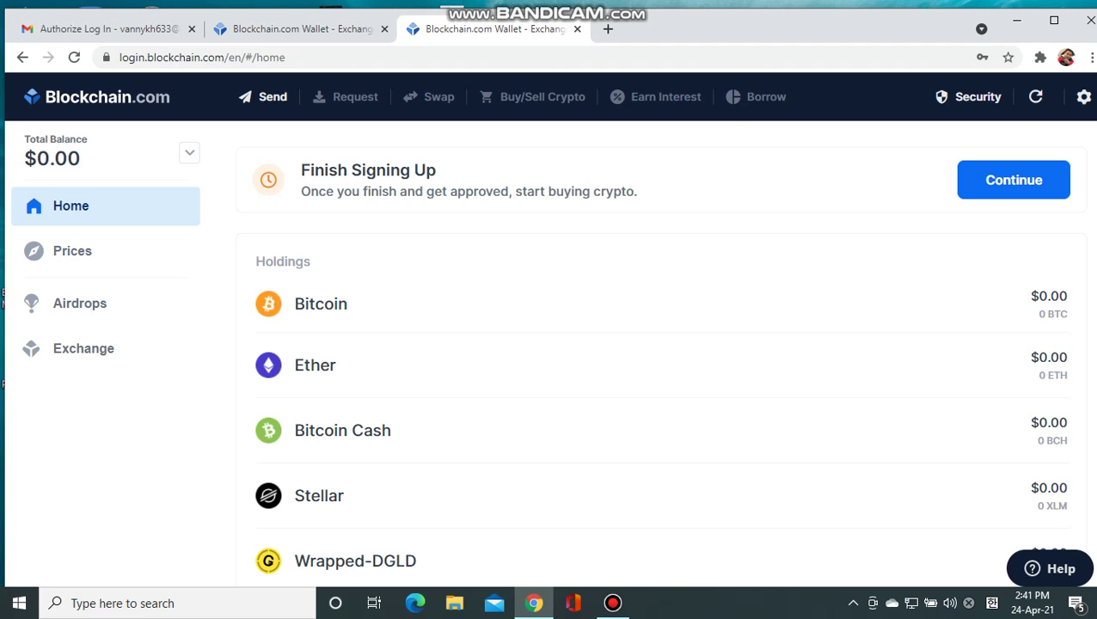
click(262, 96)
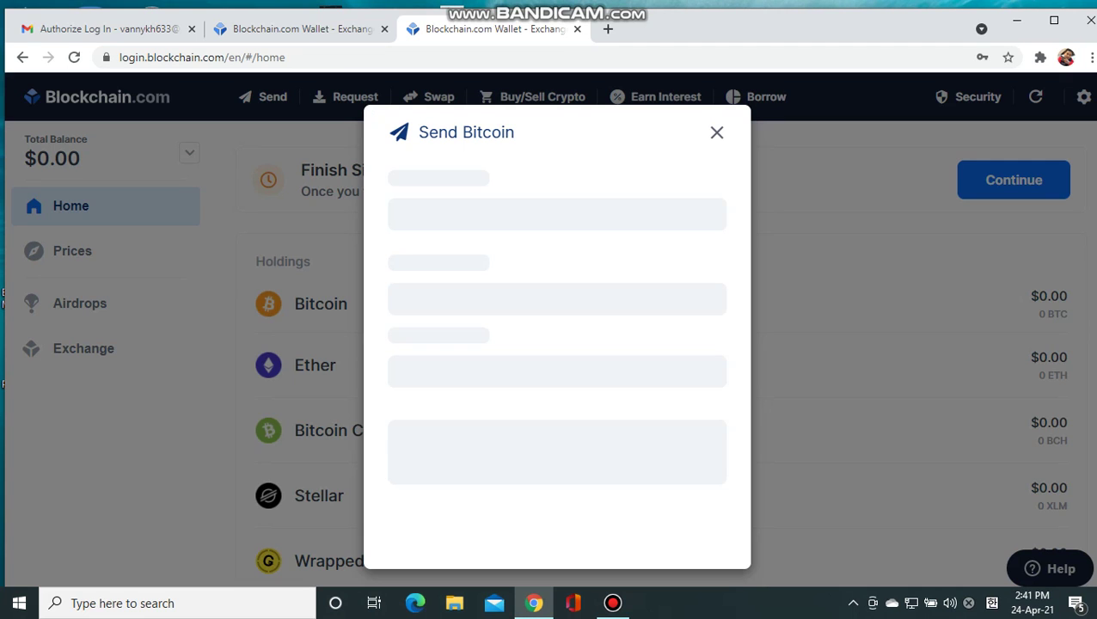